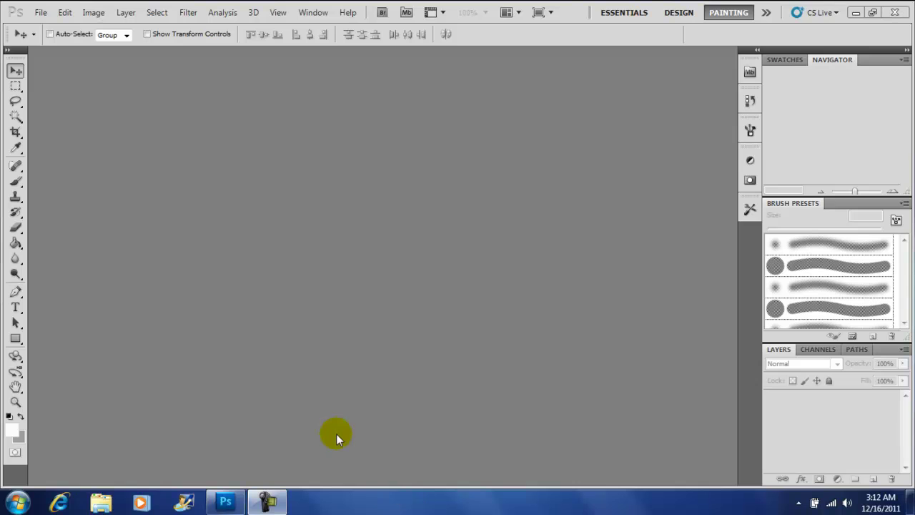
Open Koala.jpg from Sample Pictures and bring up the Filter > Magic Bullet submenu
{"action": "left_click", "coordinate": [41, 12]}
{"action": "left_click", "coordinate": [48, 39]}
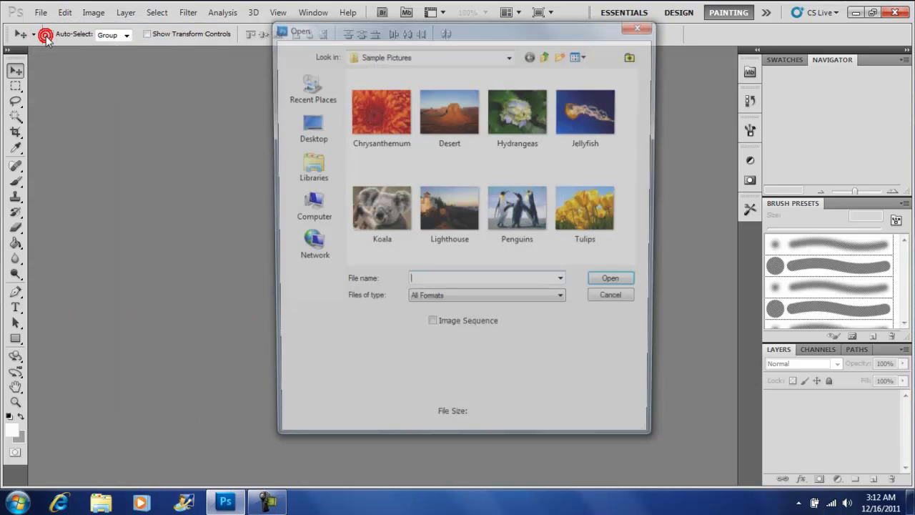
{"action": "left_click", "coordinate": [364, 204]}
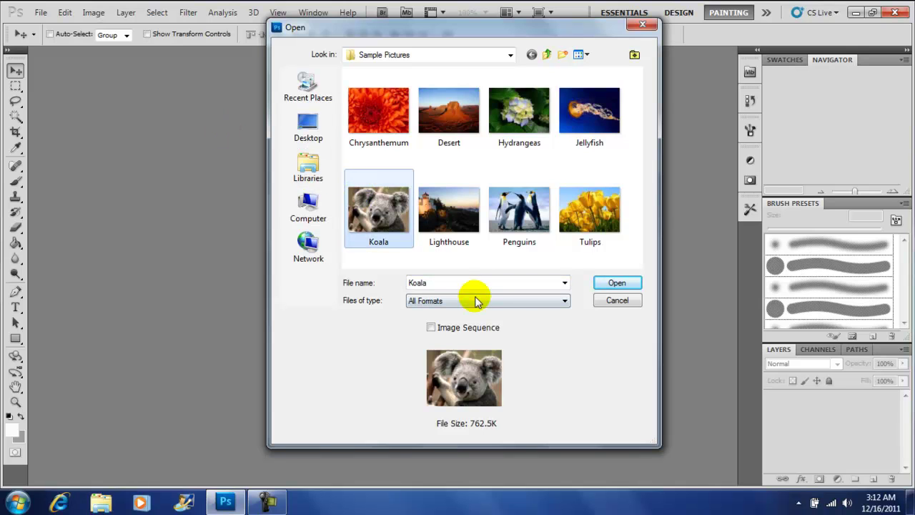
{"action": "left_click", "coordinate": [615, 283]}
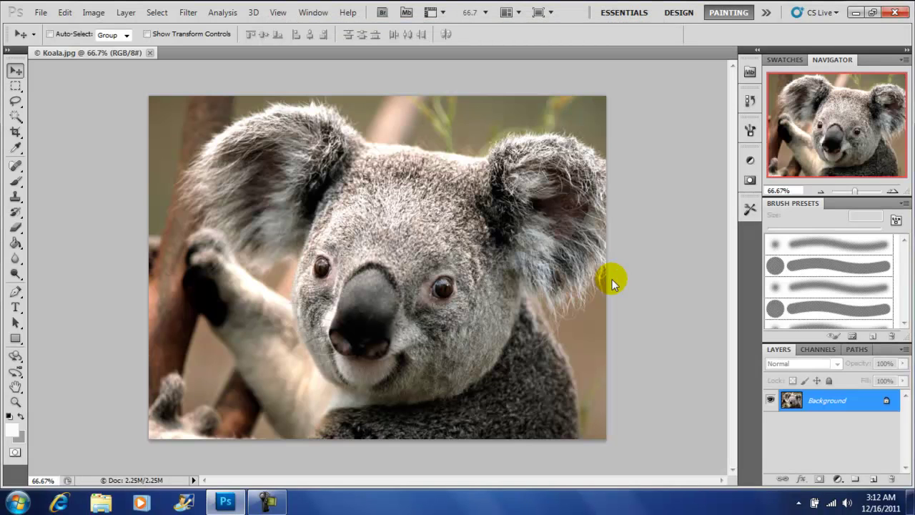
{"action": "left_click", "coordinate": [187, 12]}
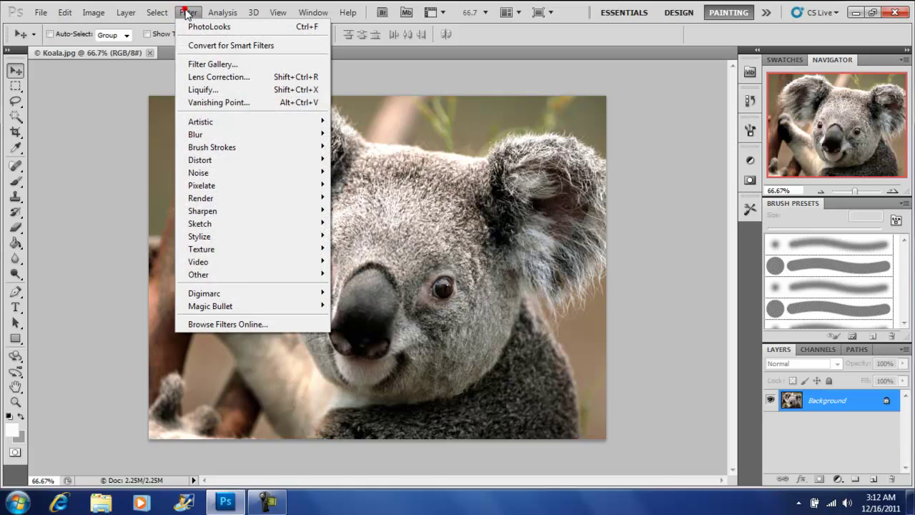
{"action": "left_click", "coordinate": [257, 308]}
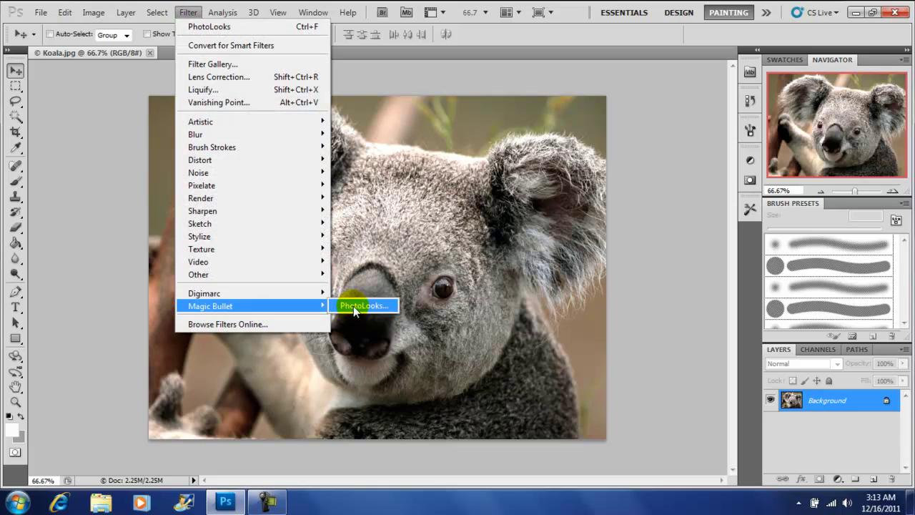
Launch PhotoLooks LooksBuilder on the koala photo and reveal the Looks drawer
{"action": "left_click", "coordinate": [353, 306]}
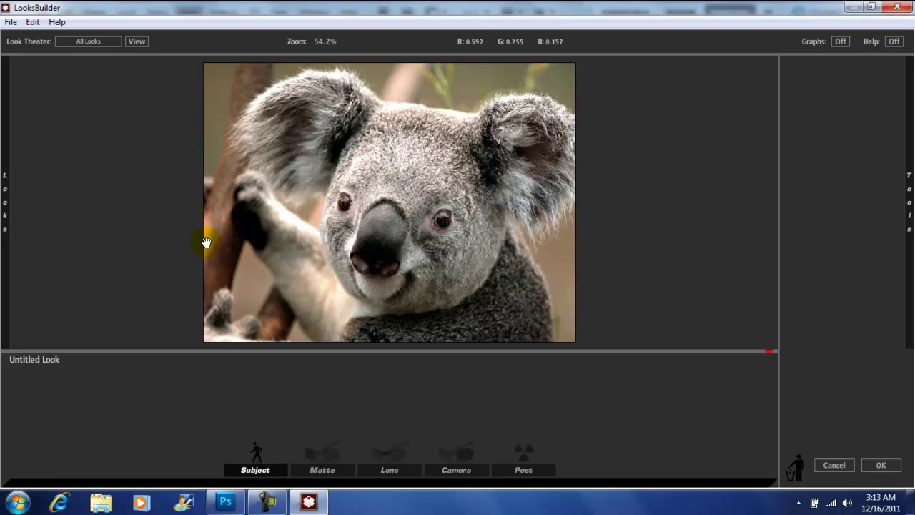
{"action": "mouse_move", "coordinate": [4, 222]}
{"action": "mouse_move", "coordinate": [907, 241]}
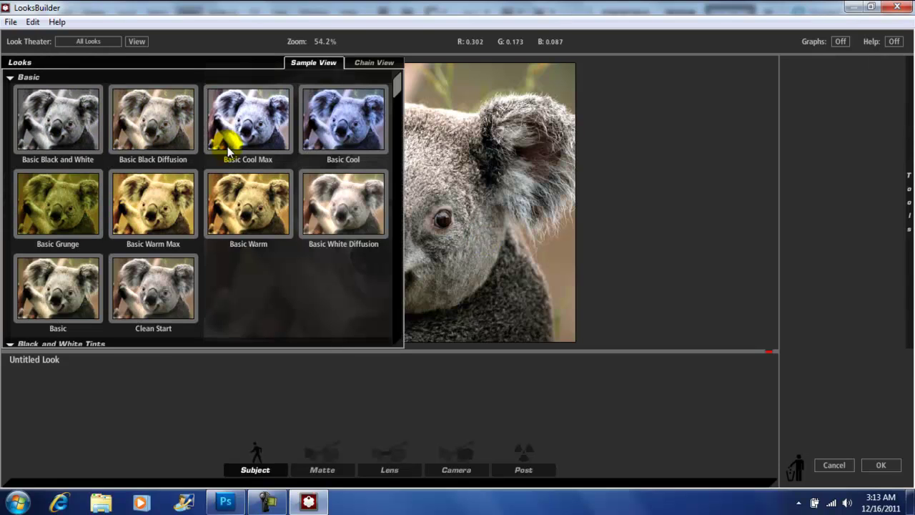
Scroll through the preset look thumbnails in the Looks library
{"action": "scroll", "coordinate": [393, 86], "scroll_direction": "down", "scroll_amount": 1}
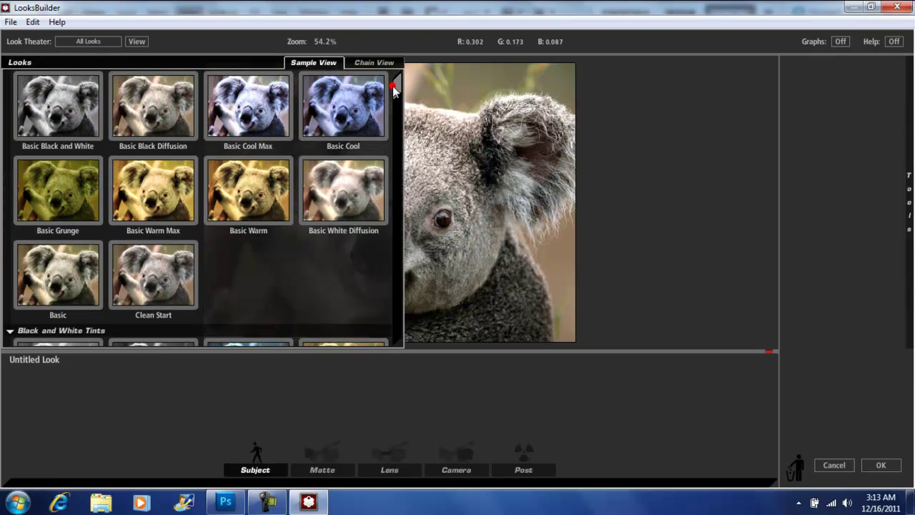
{"action": "scroll", "coordinate": [393, 90], "scroll_direction": "down", "scroll_amount": 5}
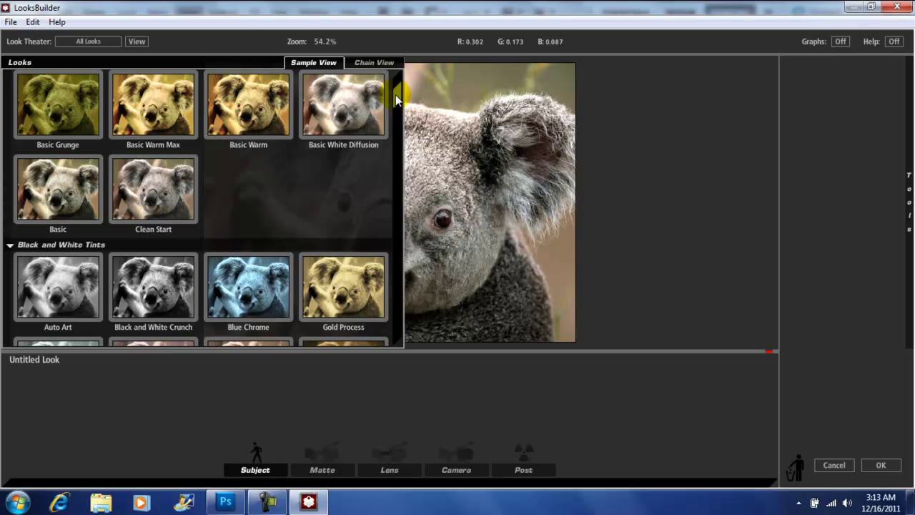
{"action": "scroll", "coordinate": [395, 94], "scroll_direction": "down", "scroll_amount": 4}
{"action": "scroll", "coordinate": [398, 107], "scroll_direction": "down", "scroll_amount": 11}
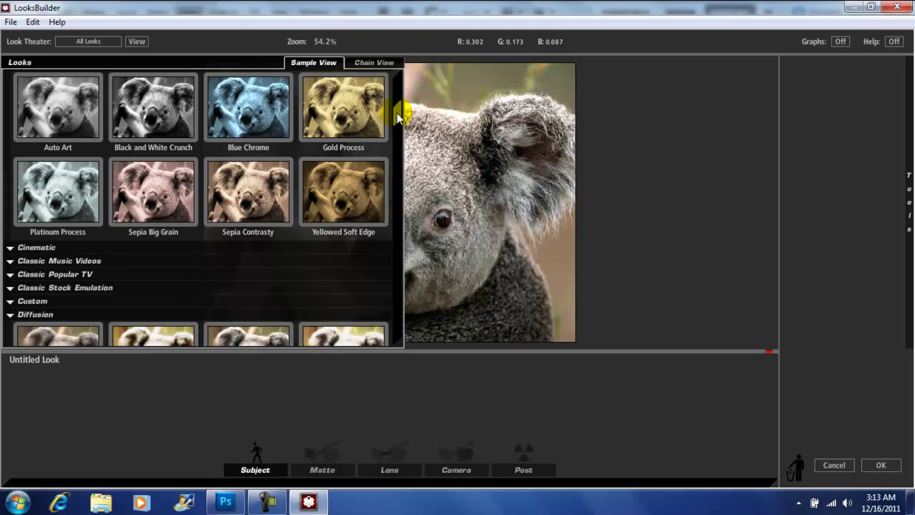
{"action": "scroll", "coordinate": [397, 113], "scroll_direction": "down", "scroll_amount": 11}
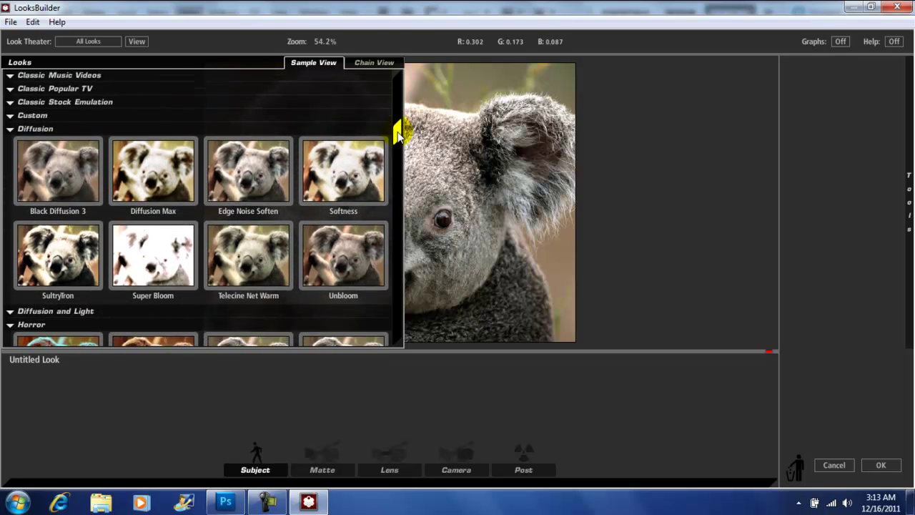
{"action": "scroll", "coordinate": [399, 134], "scroll_direction": "down", "scroll_amount": 1}
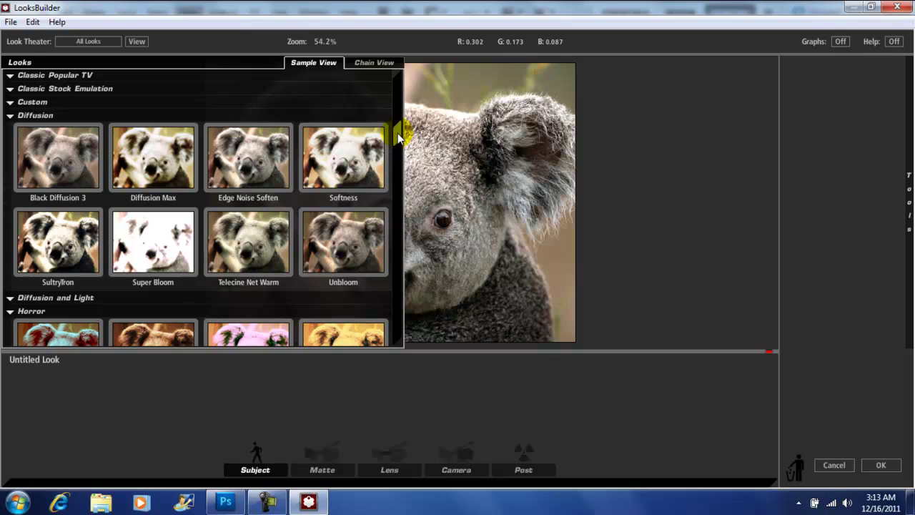
{"action": "scroll", "coordinate": [399, 136], "scroll_direction": "down", "scroll_amount": 15}
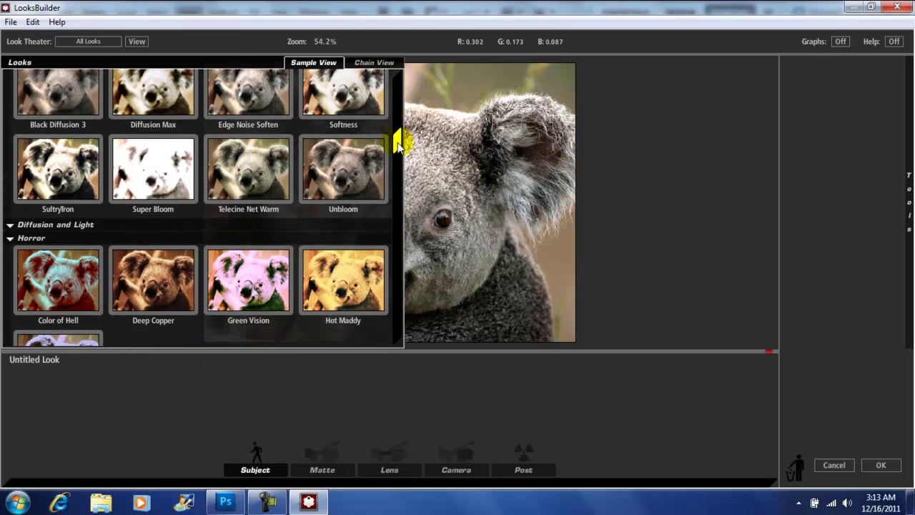
{"action": "scroll", "coordinate": [396, 164], "scroll_direction": "up", "scroll_amount": 4}
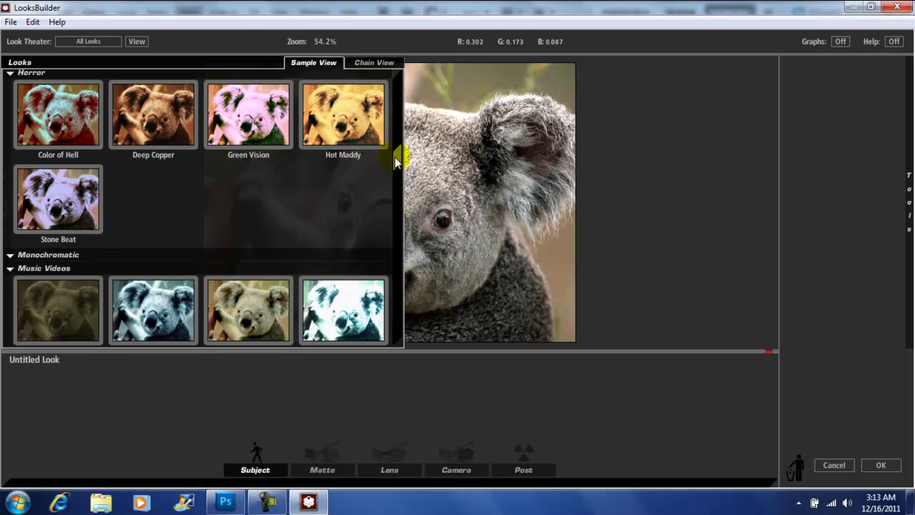
{"action": "scroll", "coordinate": [396, 164], "scroll_direction": "down", "scroll_amount": 4}
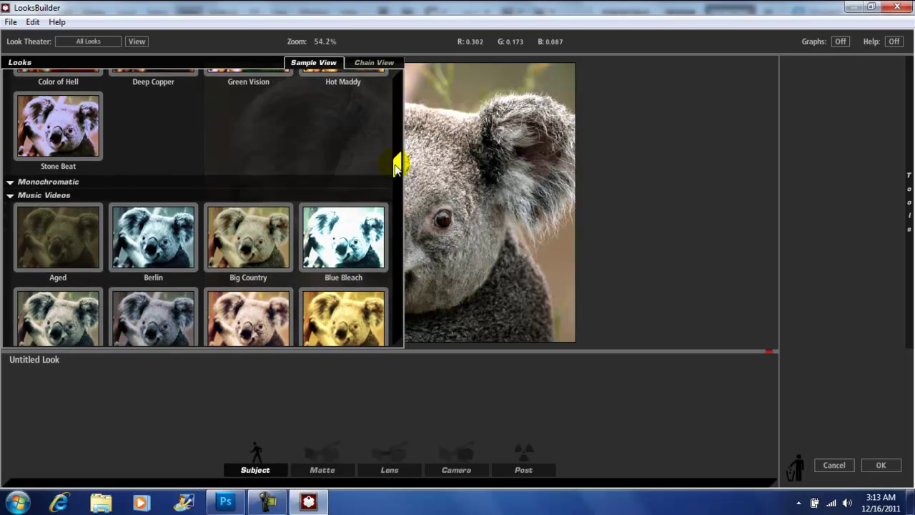
{"action": "scroll", "coordinate": [397, 168], "scroll_direction": "down", "scroll_amount": 7}
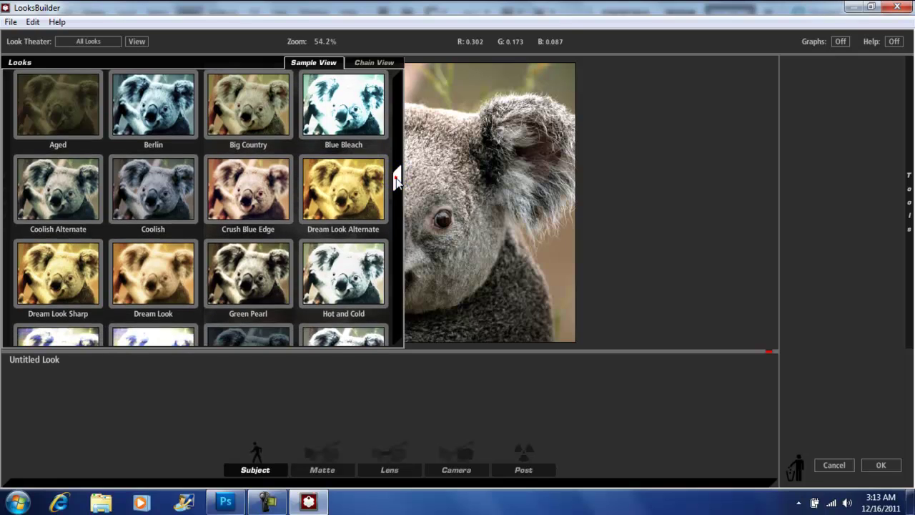
{"action": "scroll", "coordinate": [396, 178], "scroll_direction": "down", "scroll_amount": 11}
{"action": "scroll", "coordinate": [397, 204], "scroll_direction": "down", "scroll_amount": 2}
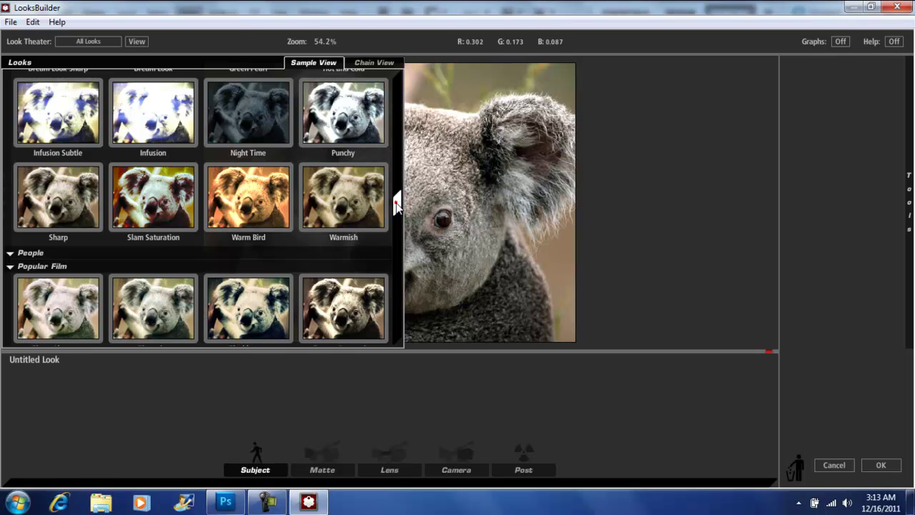
{"action": "scroll", "coordinate": [396, 203], "scroll_direction": "down", "scroll_amount": 12}
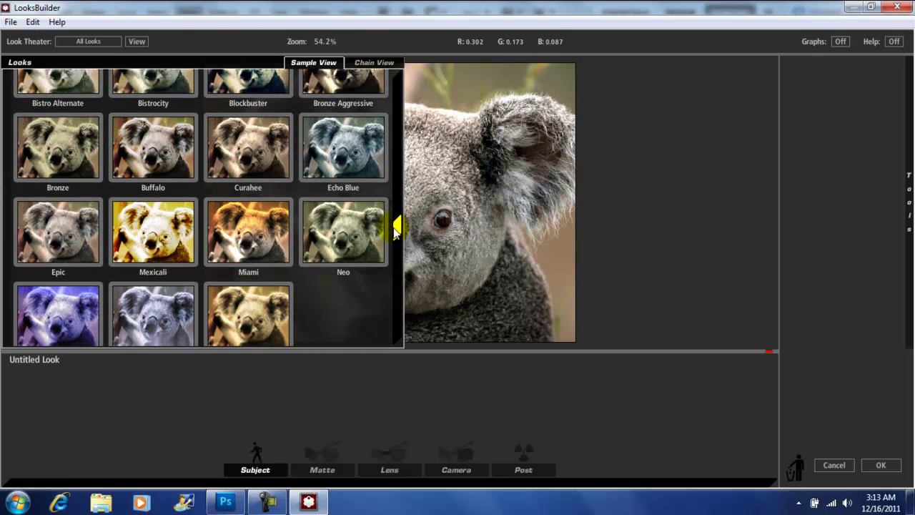
Browse the remaining presets, then collapse the Looks drawer to show the full koala
{"action": "scroll", "coordinate": [395, 230], "scroll_direction": "down", "scroll_amount": 2}
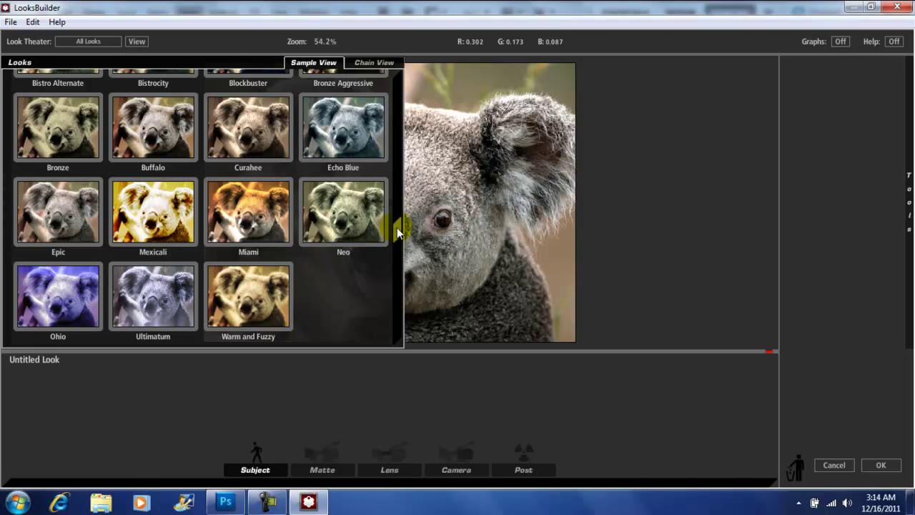
{"action": "scroll", "coordinate": [396, 228], "scroll_direction": "down", "scroll_amount": 10}
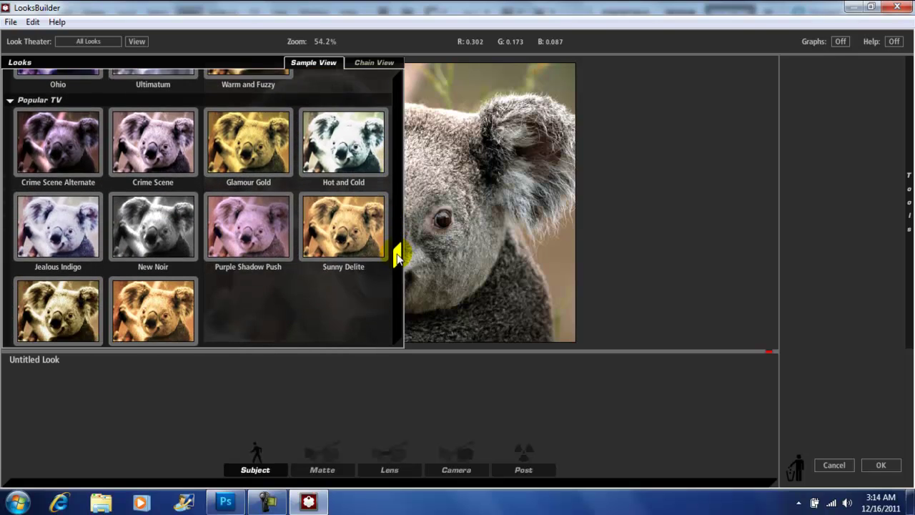
{"action": "scroll", "coordinate": [397, 257], "scroll_direction": "down", "scroll_amount": 2}
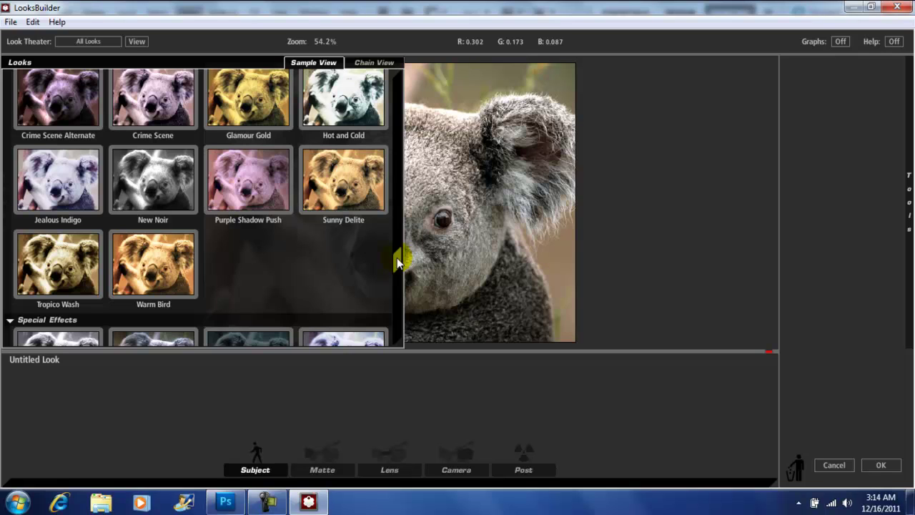
{"action": "scroll", "coordinate": [397, 263], "scroll_direction": "down", "scroll_amount": 10}
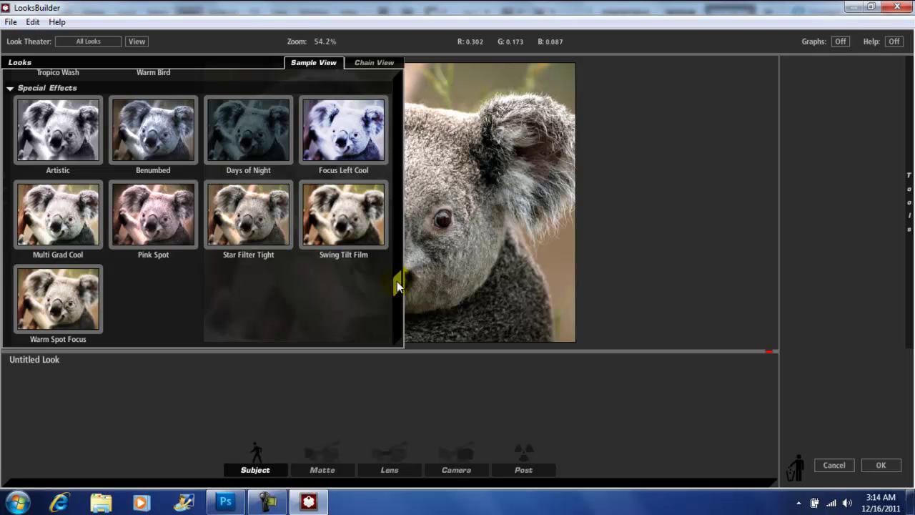
{"action": "scroll", "coordinate": [397, 283], "scroll_direction": "down", "scroll_amount": 6}
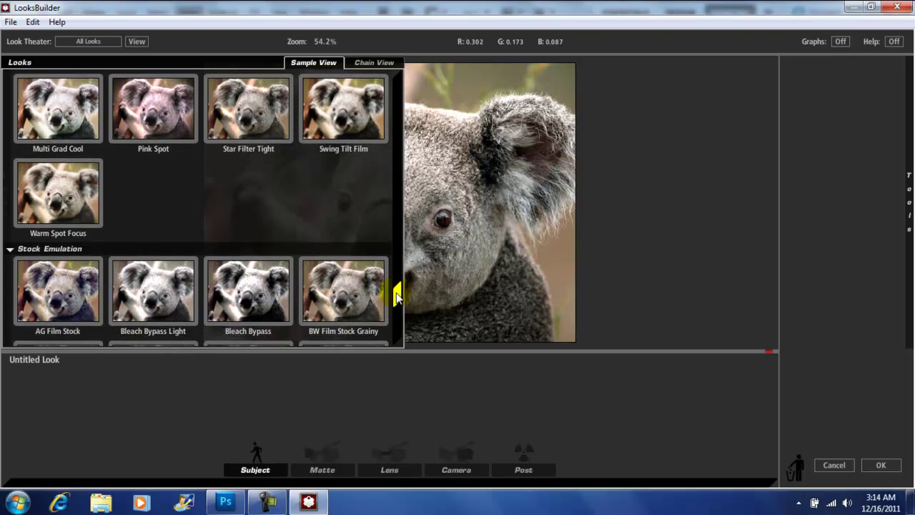
{"action": "scroll", "coordinate": [397, 299], "scroll_direction": "down", "scroll_amount": 7}
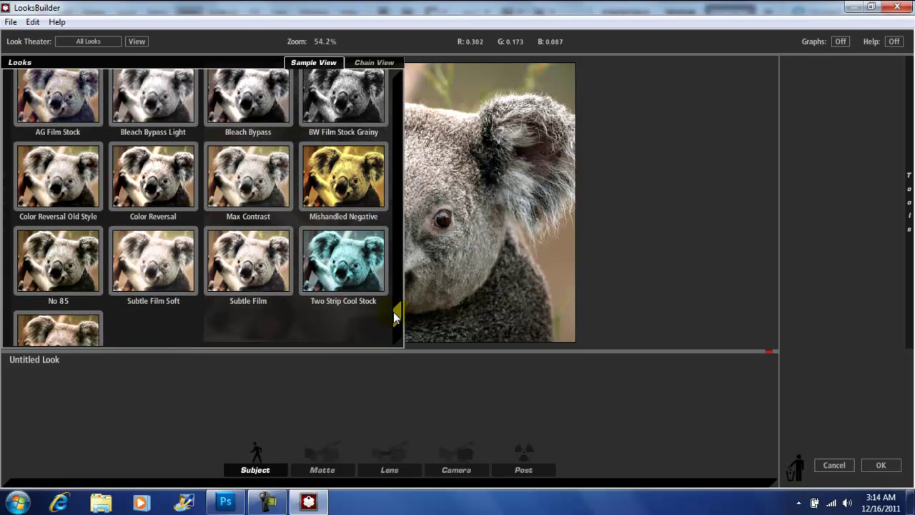
{"action": "scroll", "coordinate": [393, 312], "scroll_direction": "down", "scroll_amount": 4}
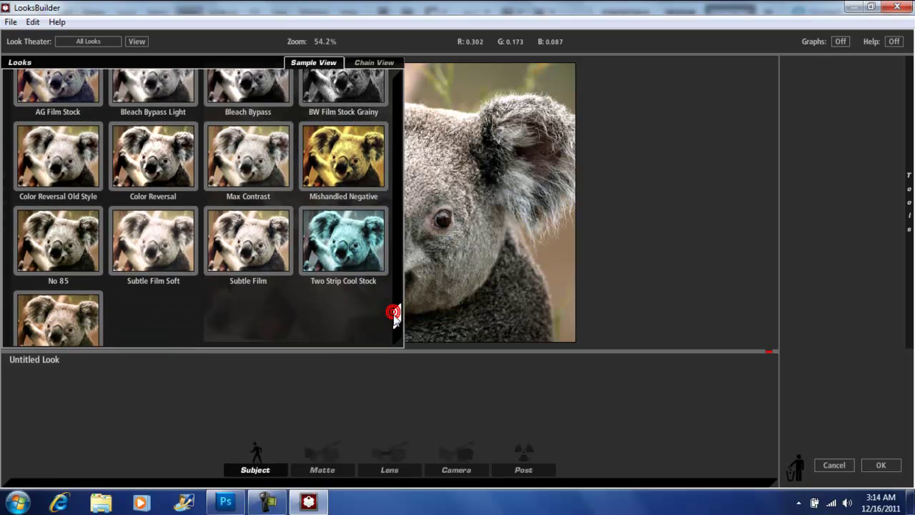
{"action": "scroll", "coordinate": [395, 330], "scroll_direction": "down", "scroll_amount": 2}
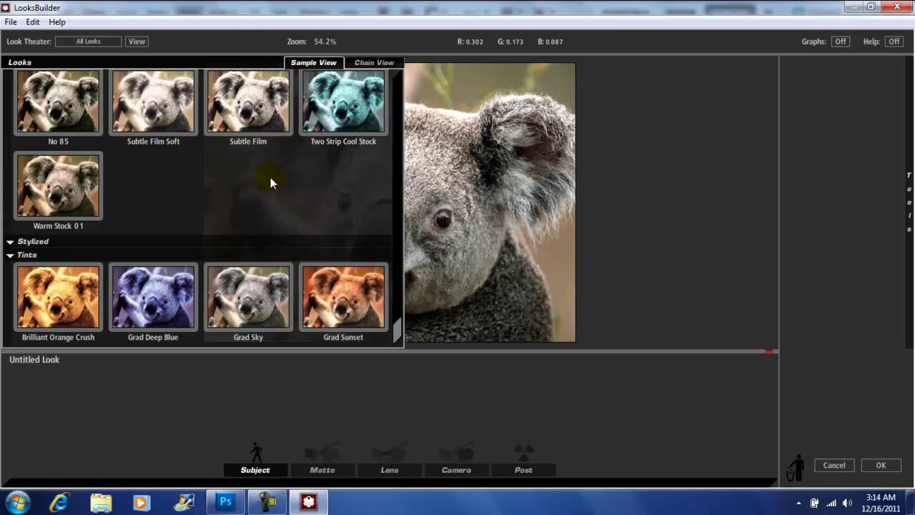
{"action": "left_click", "coordinate": [245, 117]}
{"action": "left_click", "coordinate": [482, 160]}
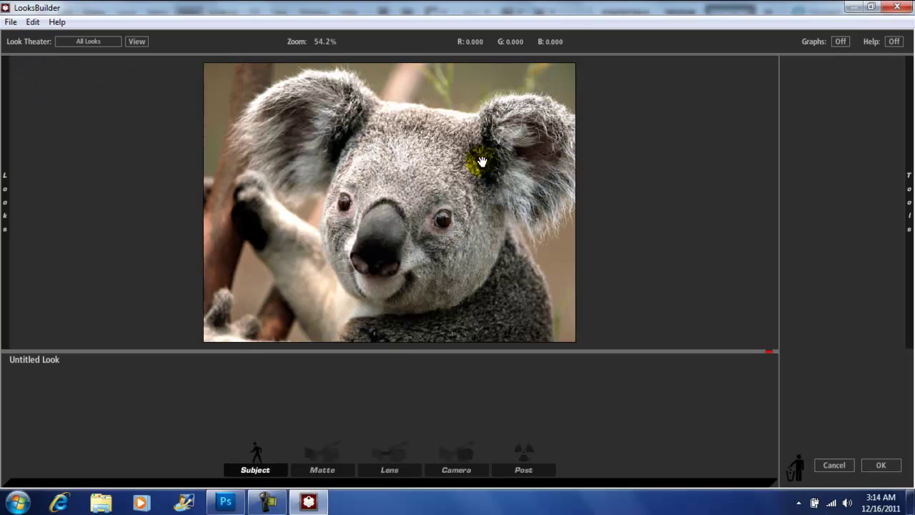
Bring out the Tools drawer at its Post category
{"action": "left_click", "coordinate": [909, 194]}
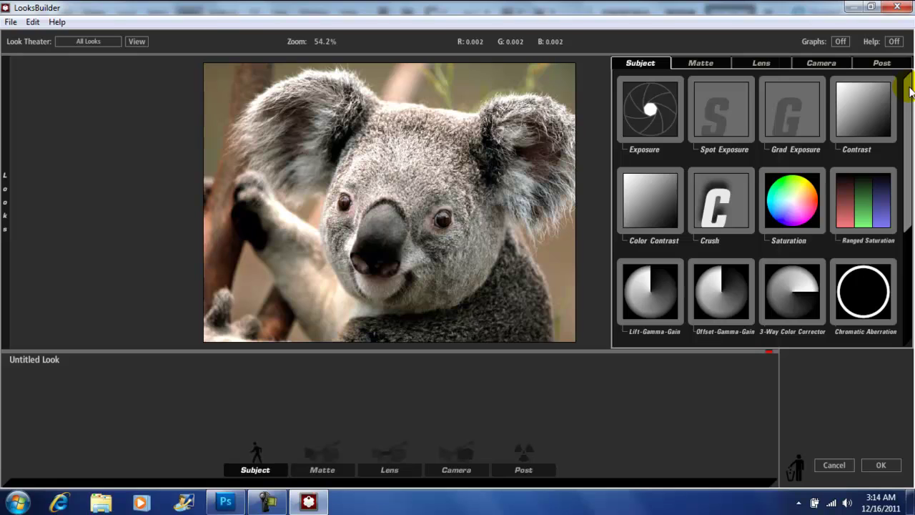
{"action": "left_click", "coordinate": [883, 63]}
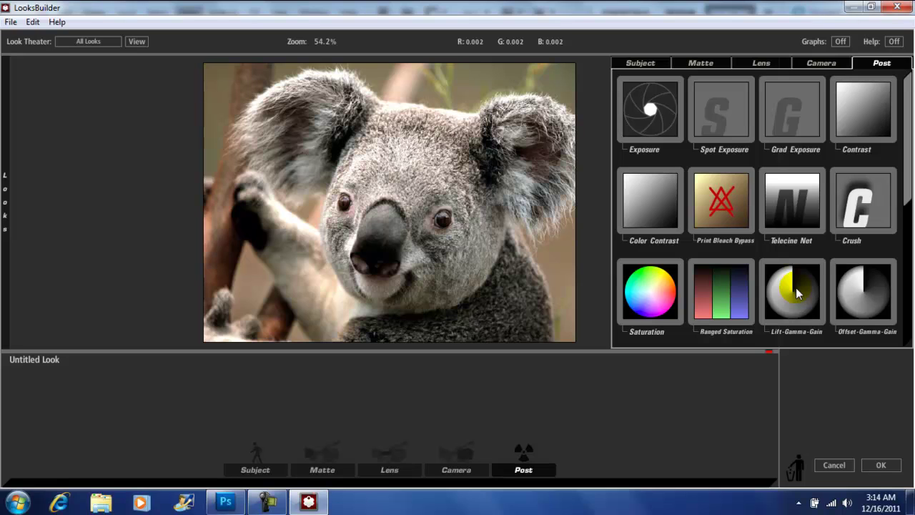
Add Lift-Gamma-Gain and warm it: Lift blue 0.787, Gain 1.091/1.029/0.880
{"action": "left_click_drag", "start_coordinate": [796, 287], "coordinate": [362, 186]}
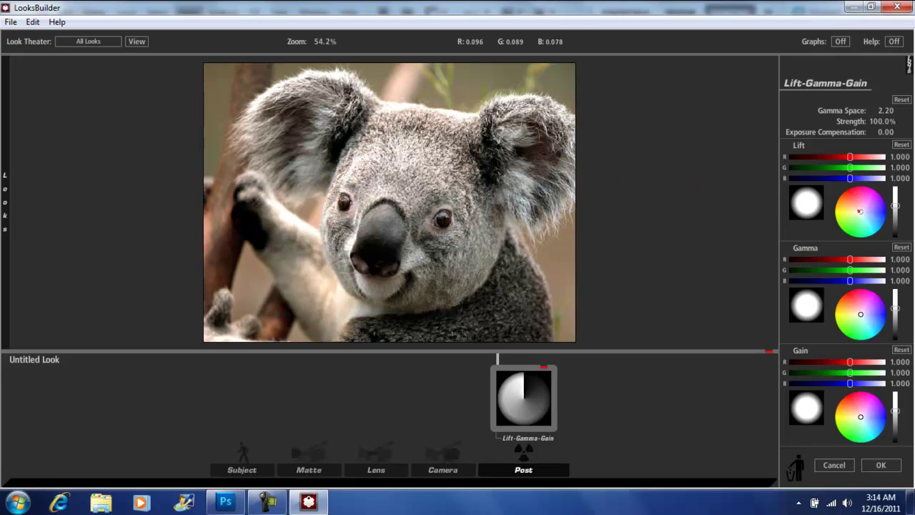
{"action": "left_click_drag", "start_coordinate": [860, 211], "coordinate": [851, 206]}
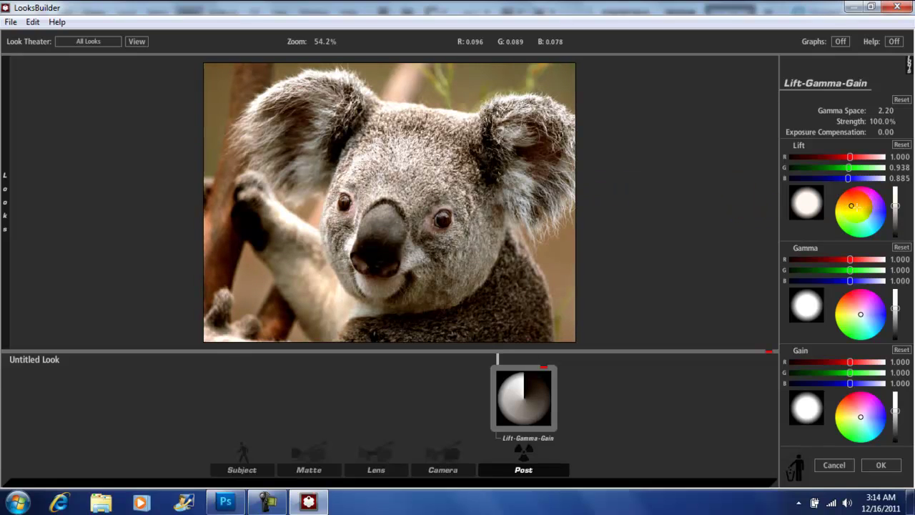
{"action": "left_click_drag", "start_coordinate": [851, 206], "coordinate": [848, 204]}
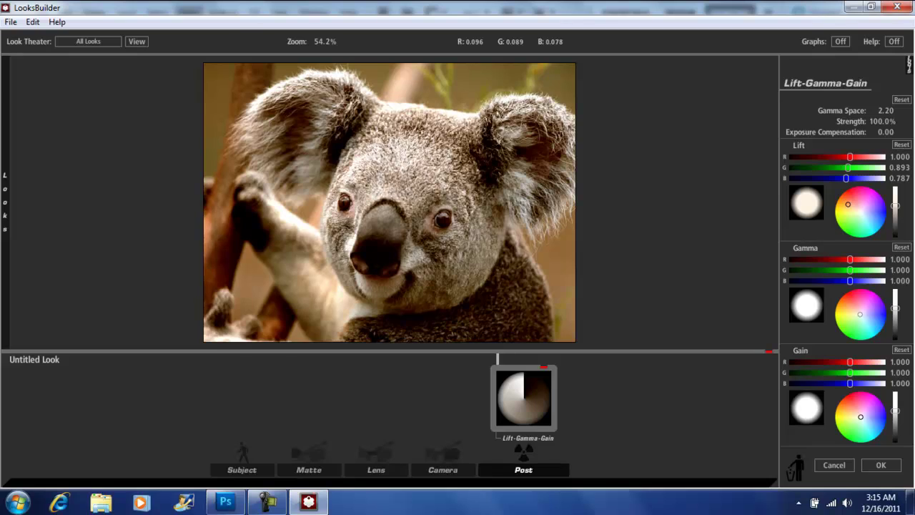
{"action": "left_click", "coordinate": [860, 313]}
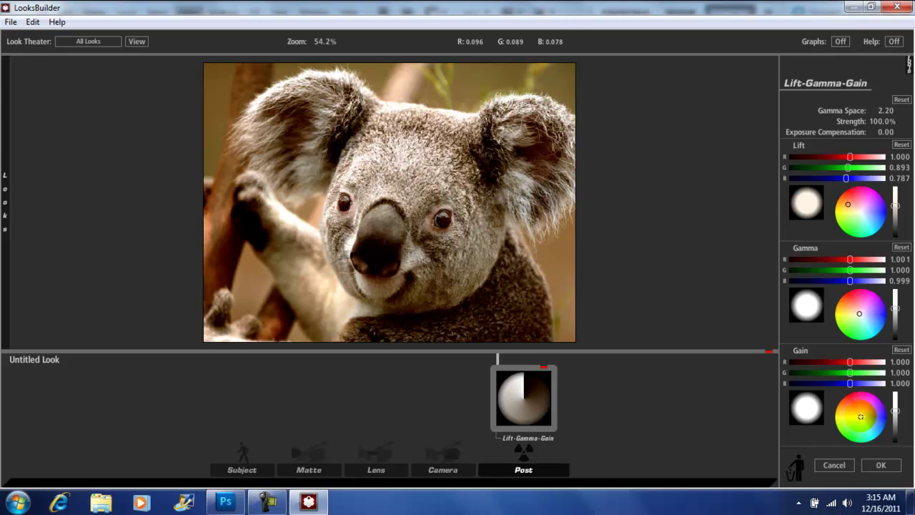
{"action": "left_click_drag", "start_coordinate": [861, 417], "coordinate": [850, 413]}
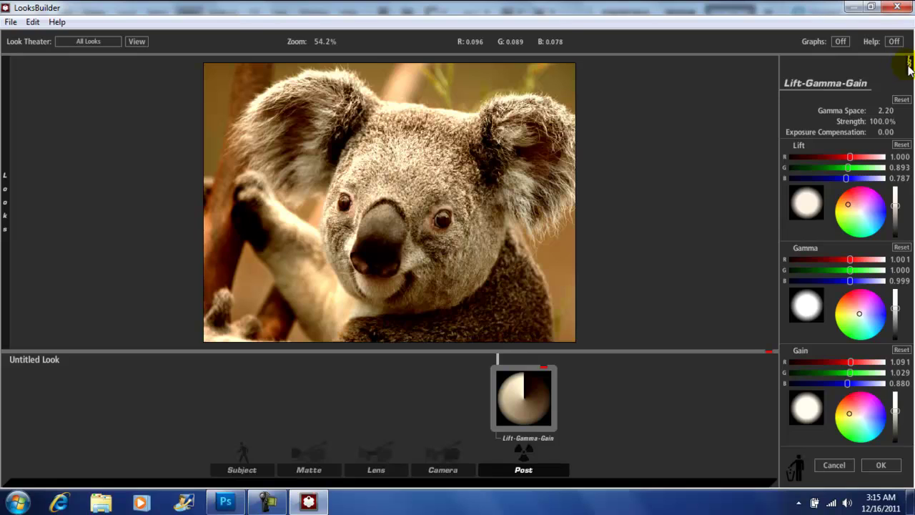
Add a Lens Vignette to the koala with Spread 0.250 at 75% strength
{"action": "mouse_move", "coordinate": [905, 68]}
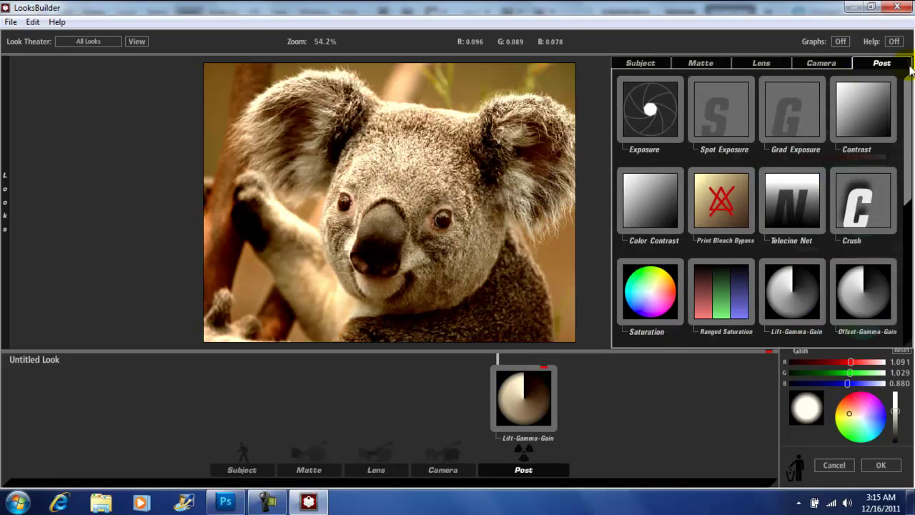
{"action": "left_click", "coordinate": [772, 65]}
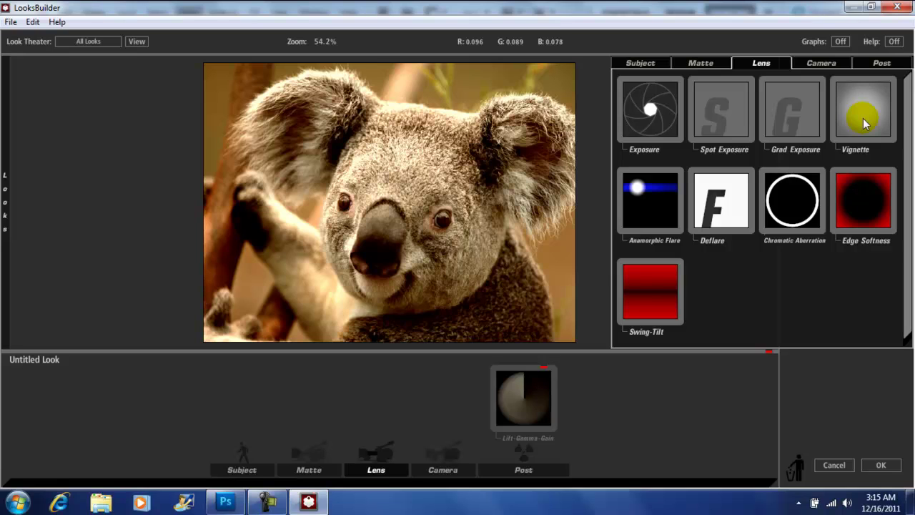
{"action": "left_click_drag", "start_coordinate": [865, 114], "coordinate": [435, 176]}
{"action": "left_click_drag", "start_coordinate": [389, 203], "coordinate": [556, 255]}
{"action": "mouse_move", "coordinate": [908, 84]}
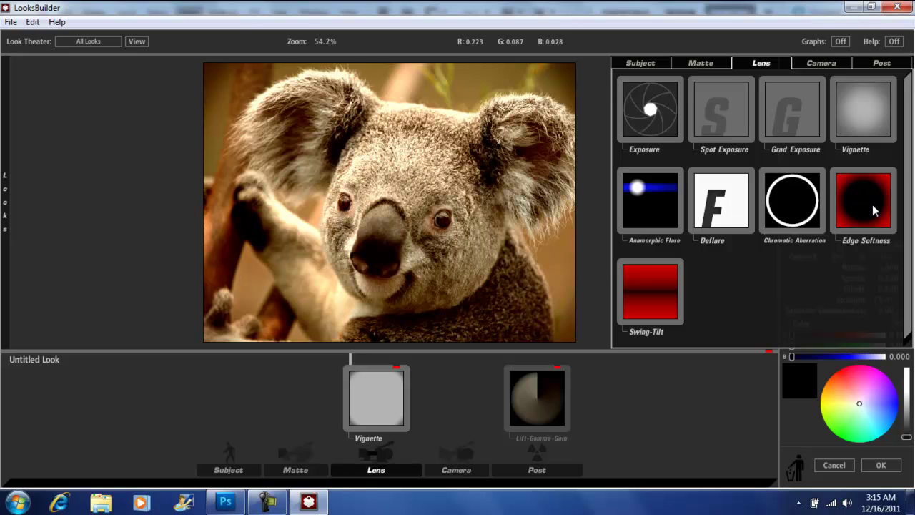
Add Edge Softness at 3.00% blur and set its Spread to 0.417
{"action": "left_click_drag", "start_coordinate": [872, 205], "coordinate": [379, 191]}
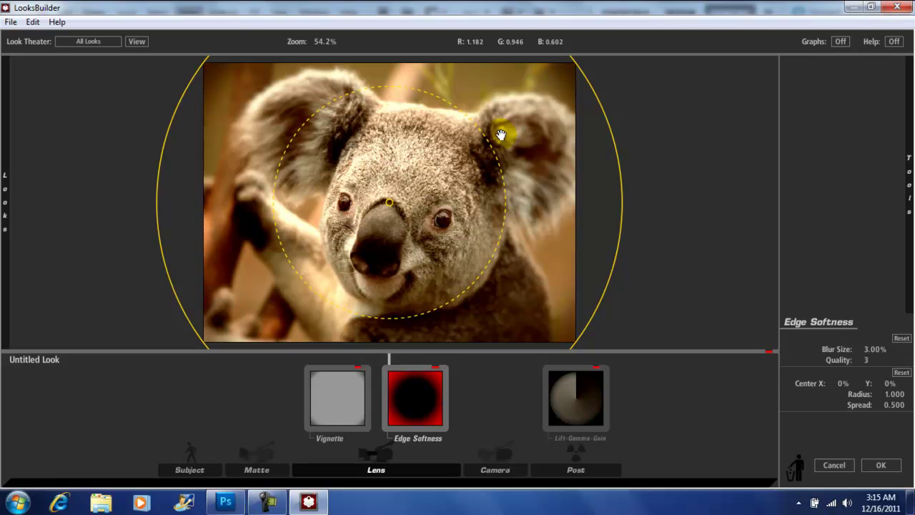
{"action": "left_click_drag", "start_coordinate": [496, 162], "coordinate": [522, 161]}
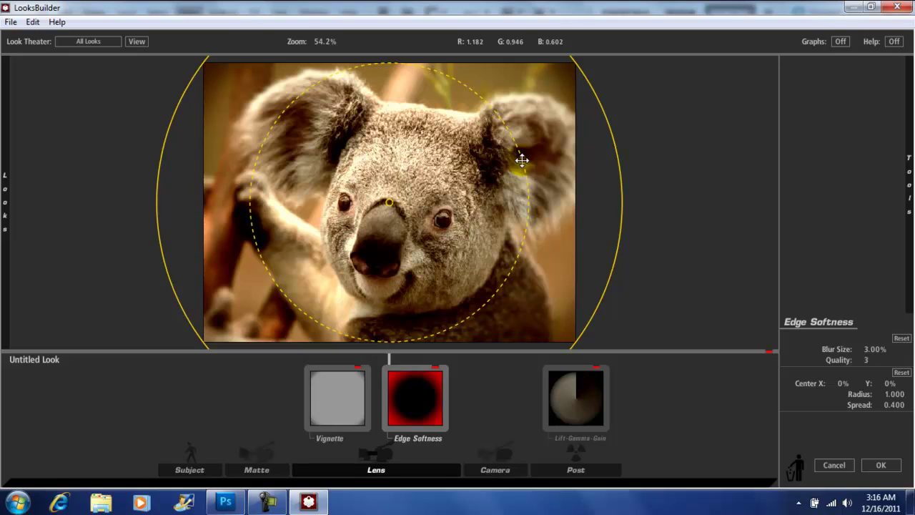
{"action": "left_click_drag", "start_coordinate": [522, 160], "coordinate": [518, 162]}
Accept the look with OK, returning the graded Koala.jpg to Photoshop
{"action": "left_click", "coordinate": [679, 308]}
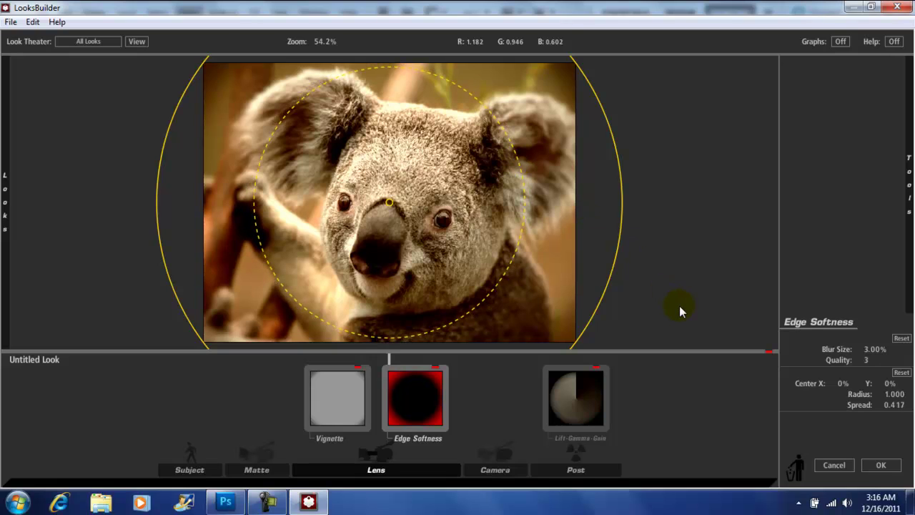
{"action": "left_click", "coordinate": [881, 465]}
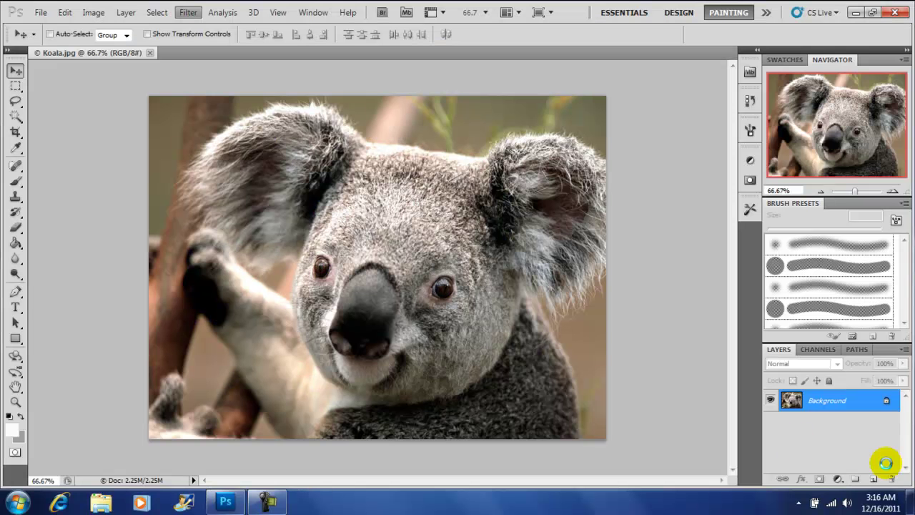